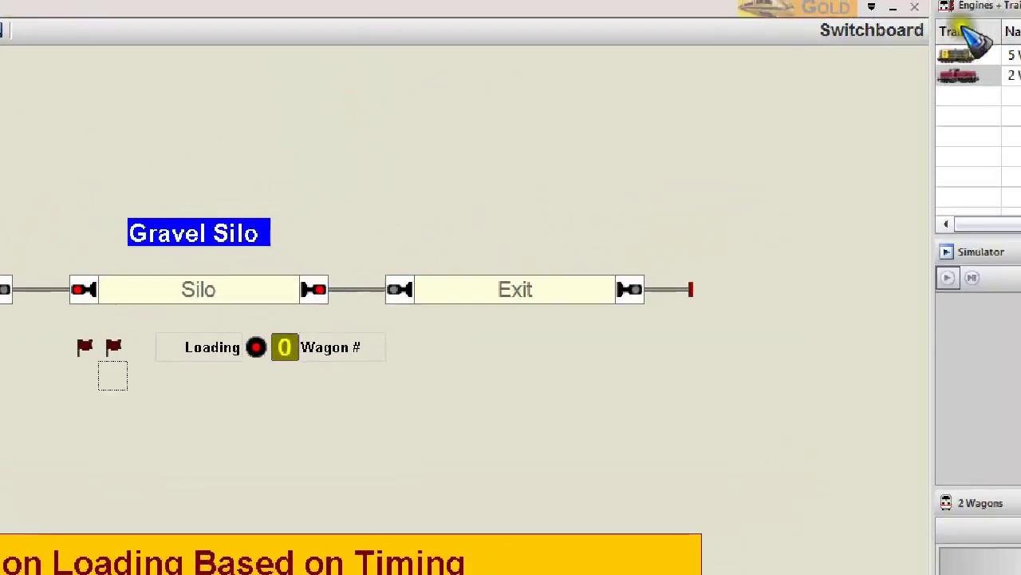
# Rearrange the windows and put the Gravel Silo switchboard into edit mode
pyautogui.moveTo(1007, 116); pyautogui.dragTo(812, 119)
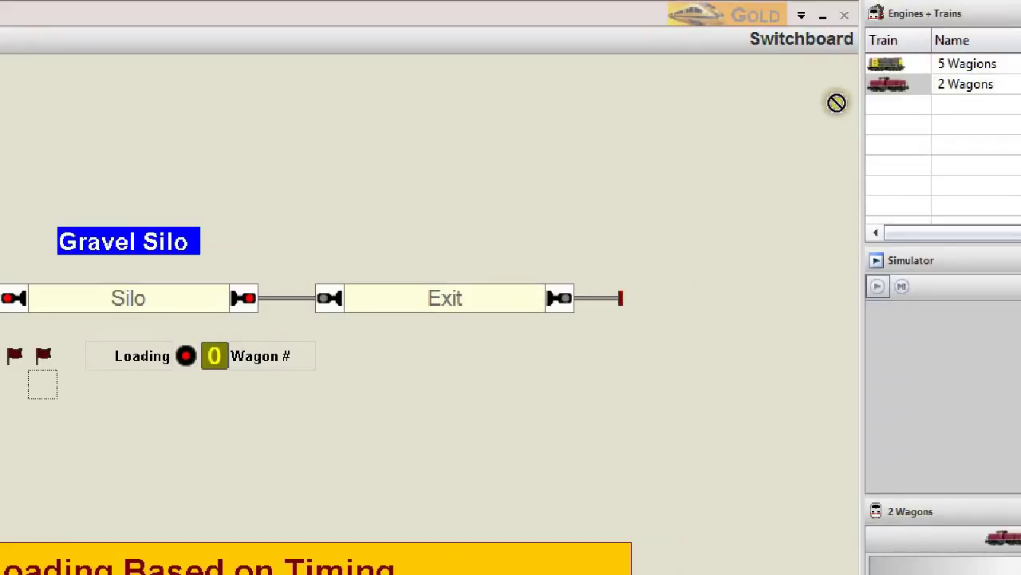
pyautogui.moveTo(812, 118)
pyautogui.mouseDown()
pyautogui.moveTo(859, 81)
pyautogui.moveTo(246, 177)
pyautogui.moveTo(238, 206)
pyautogui.moveTo(237, 196)
pyautogui.moveTo(348, 192)
pyautogui.mouseUp()
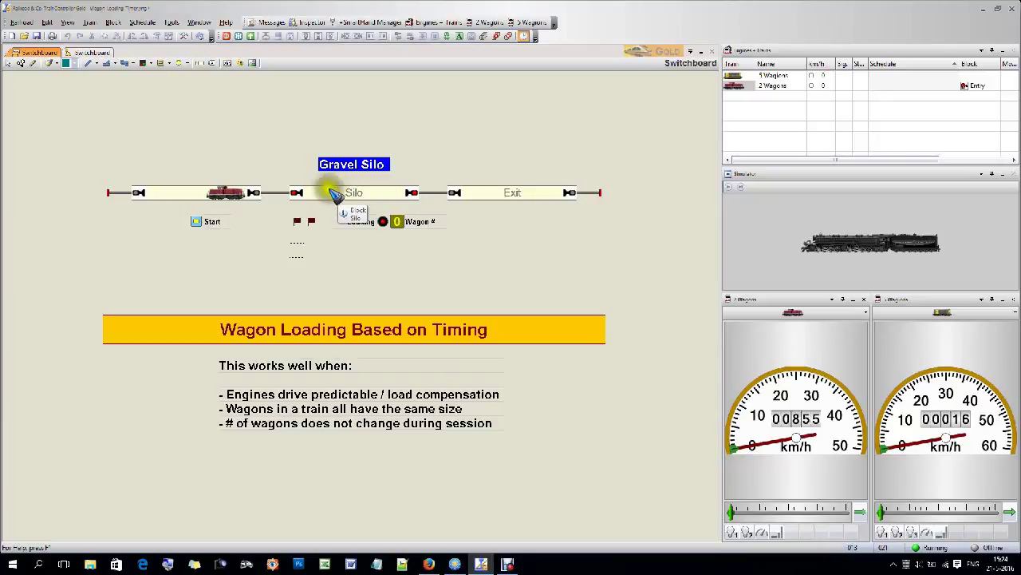
pyautogui.moveTo(349, 192)
pyautogui.mouseDown()
pyautogui.moveTo(284, 211)
pyautogui.moveTo(322, 221)
pyautogui.moveTo(294, 231)
pyautogui.moveTo(294, 197)
pyautogui.moveTo(312, 229)
pyautogui.moveTo(280, 210)
pyautogui.moveTo(296, 228)
pyautogui.moveTo(292, 205)
pyautogui.moveTo(279, 214)
pyautogui.mouseUp()
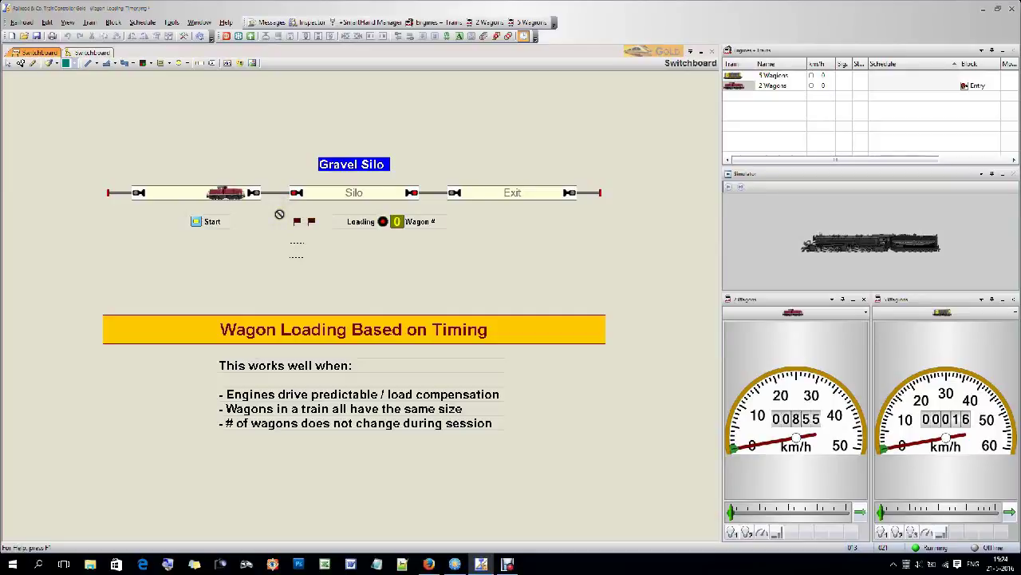
pyautogui.click(183, 36)
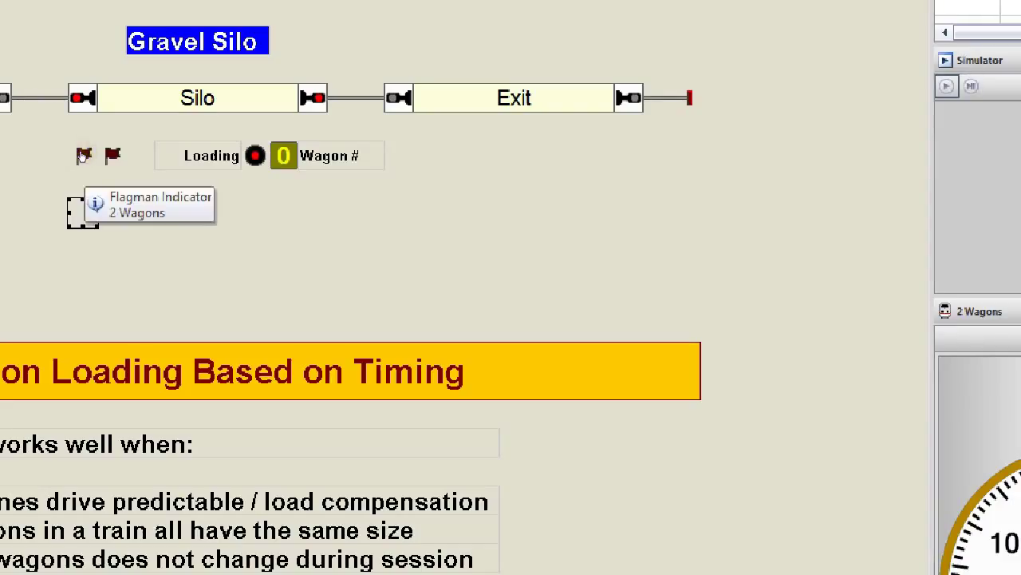
pyautogui.click(297, 222)
pyautogui.doubleClick(83, 156)
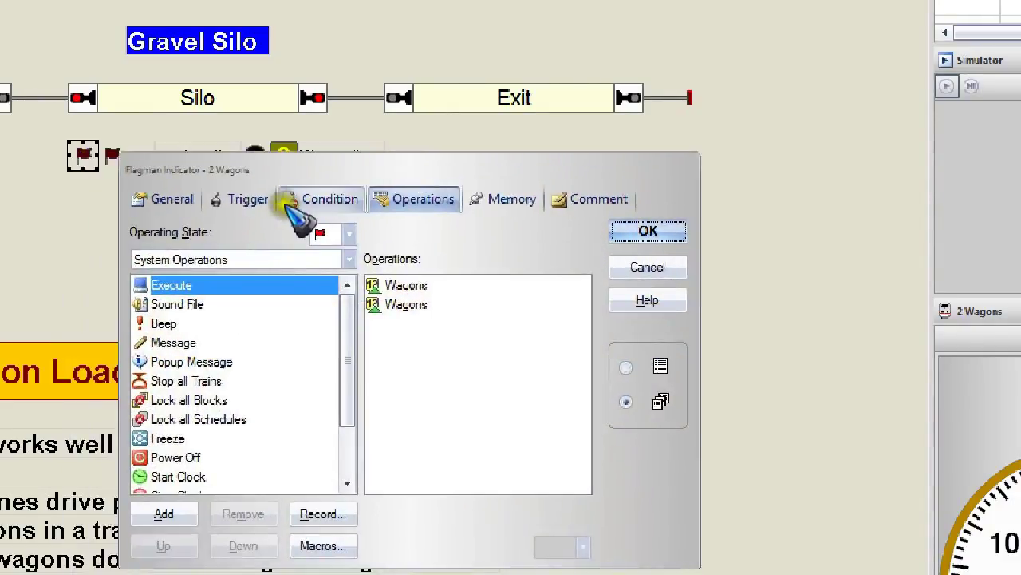
pyautogui.click(244, 199)
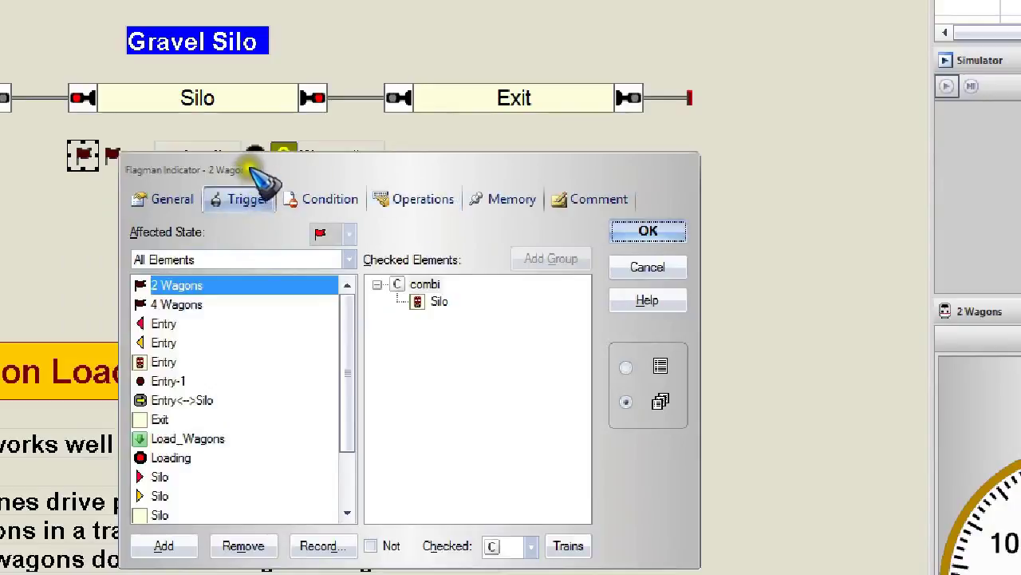
pyautogui.moveTo(247, 170)
pyautogui.mouseDown()
pyautogui.moveTo(219, 170)
pyautogui.moveTo(186, 200)
pyautogui.mouseUp()
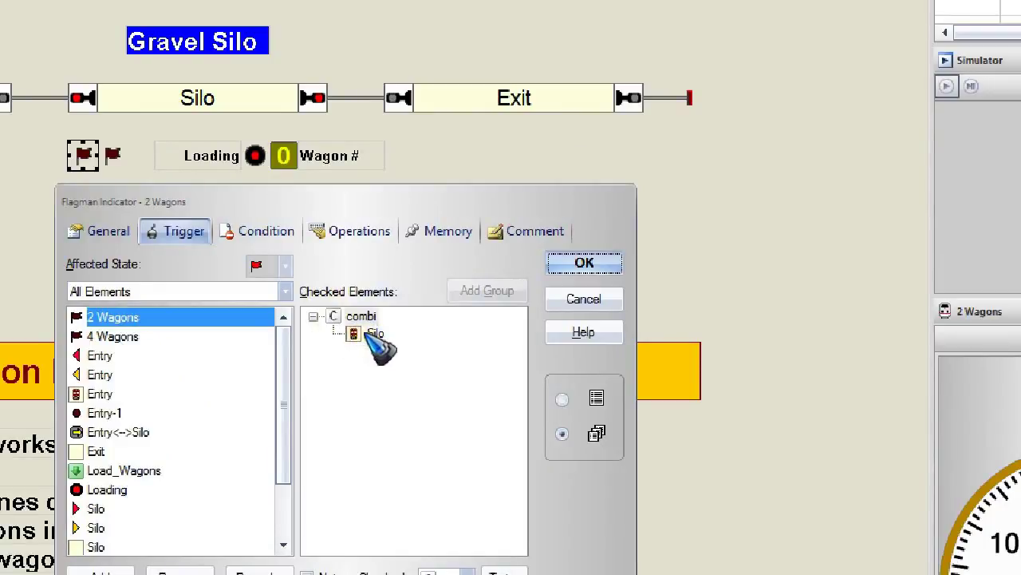
pyautogui.click(361, 316)
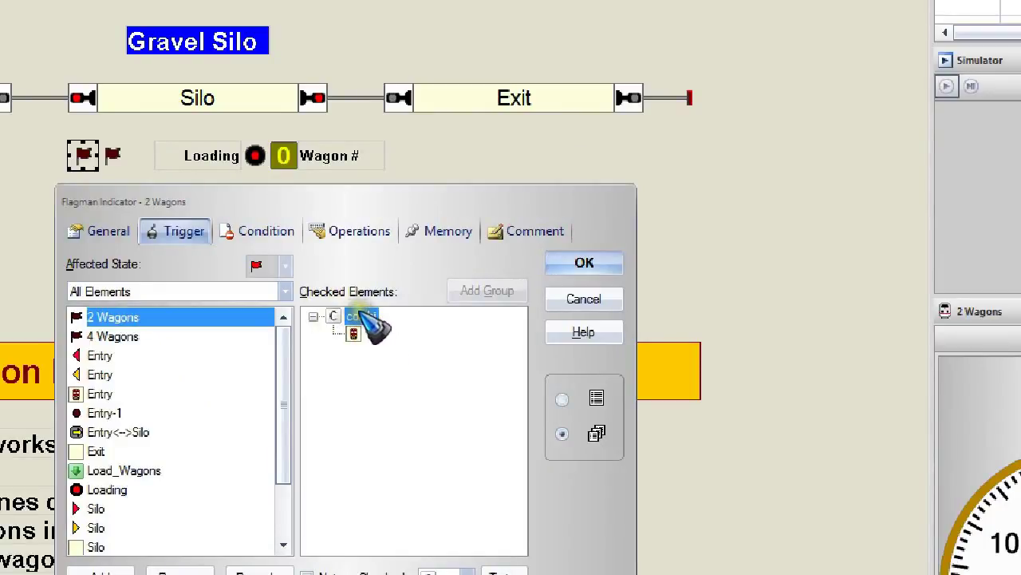
pyautogui.click(515, 549)
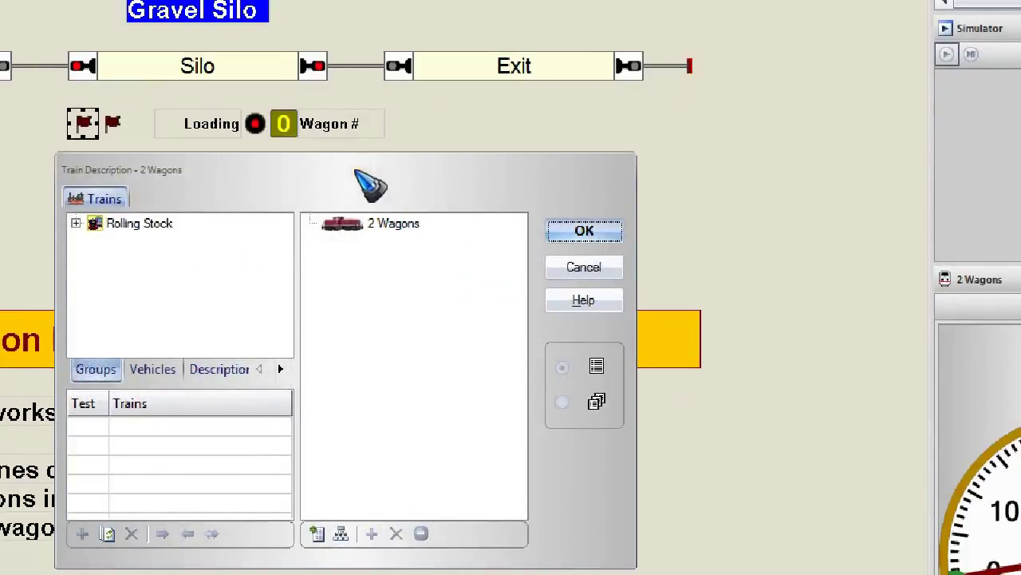
pyautogui.click(330, 167)
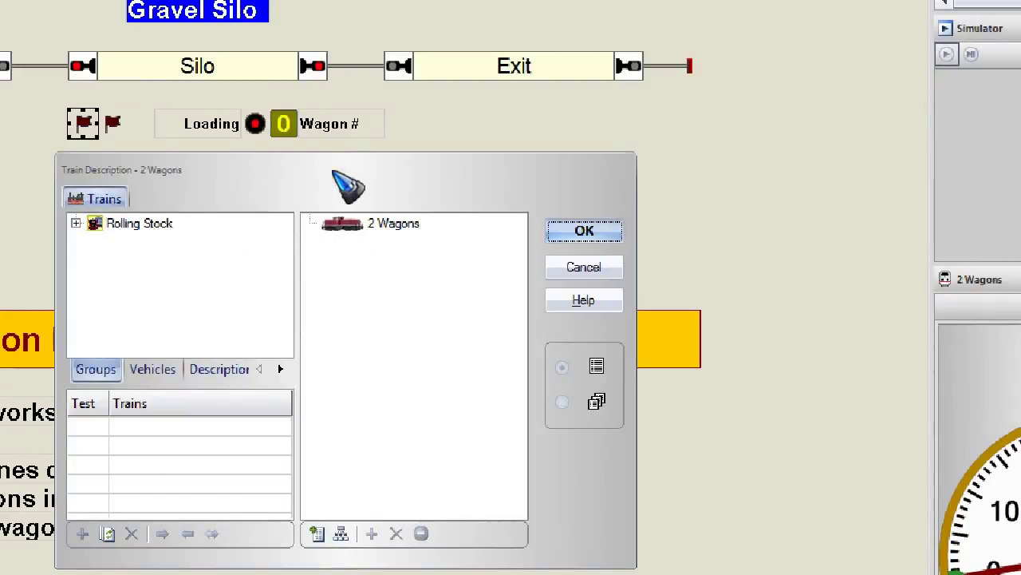
pyautogui.click(325, 170)
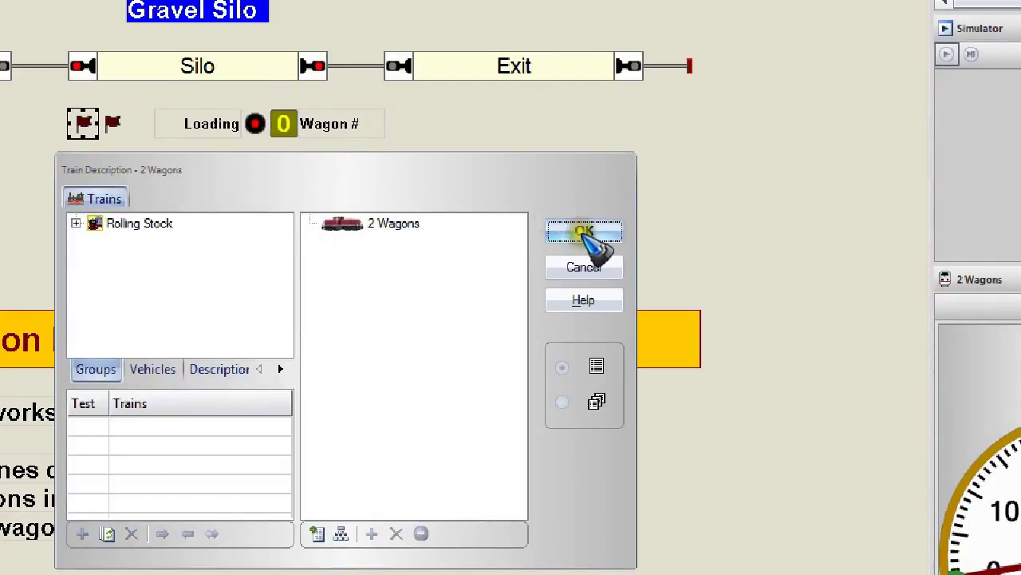
pyautogui.click(584, 231)
pyautogui.click(355, 199)
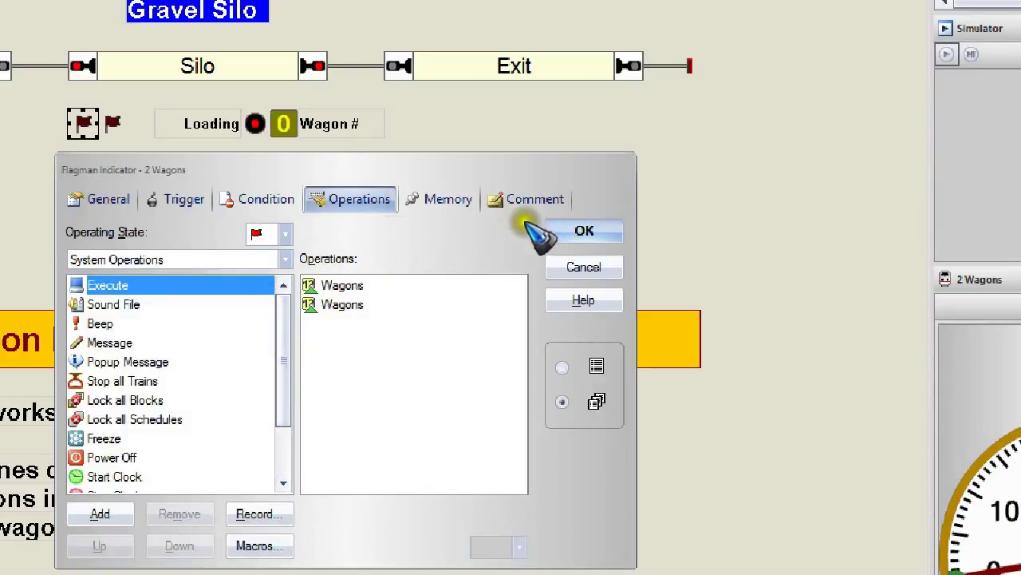
pyautogui.click(585, 270)
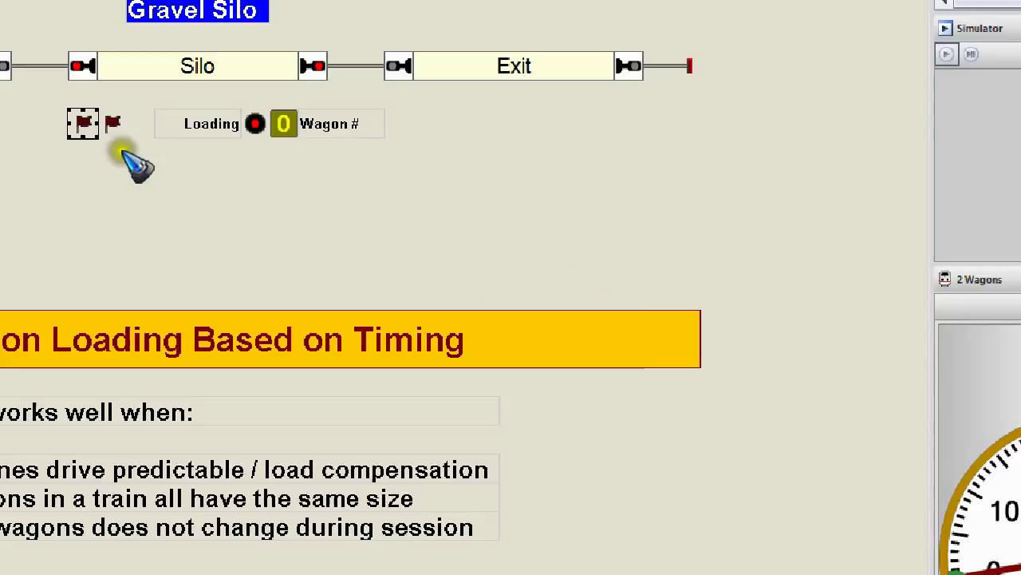
pyautogui.doubleClick(114, 125)
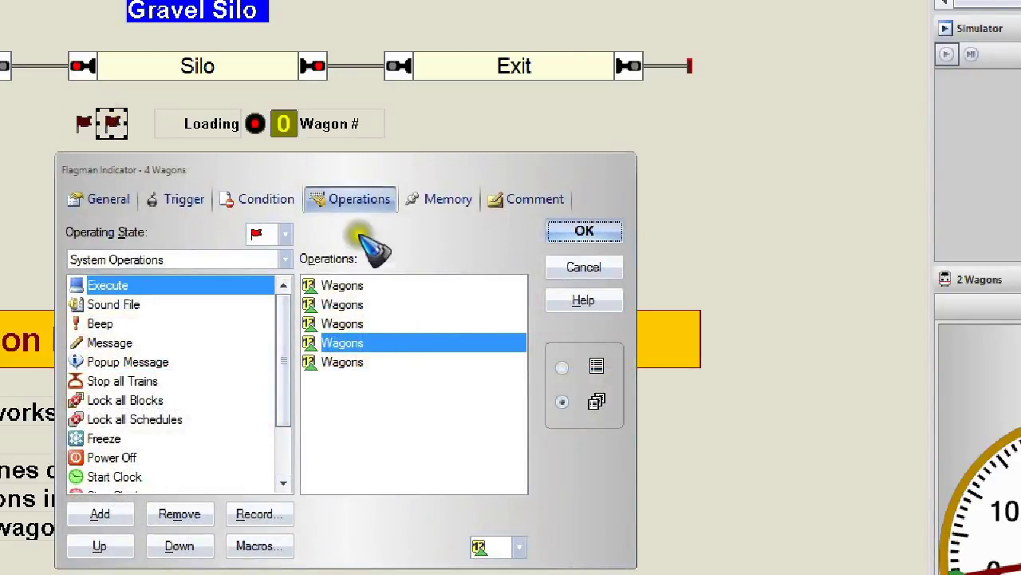
pyautogui.click(182, 199)
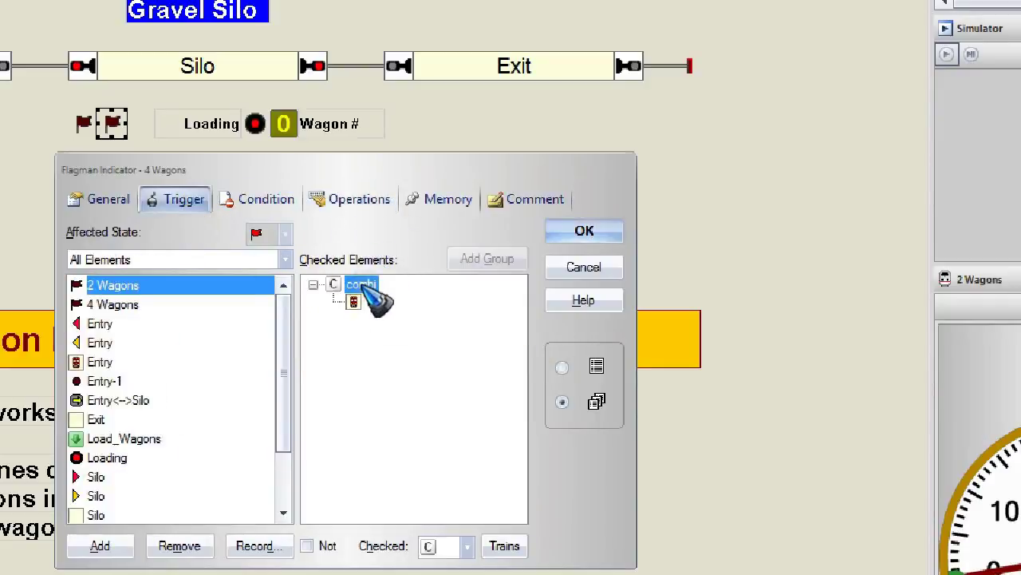
pyautogui.click(506, 546)
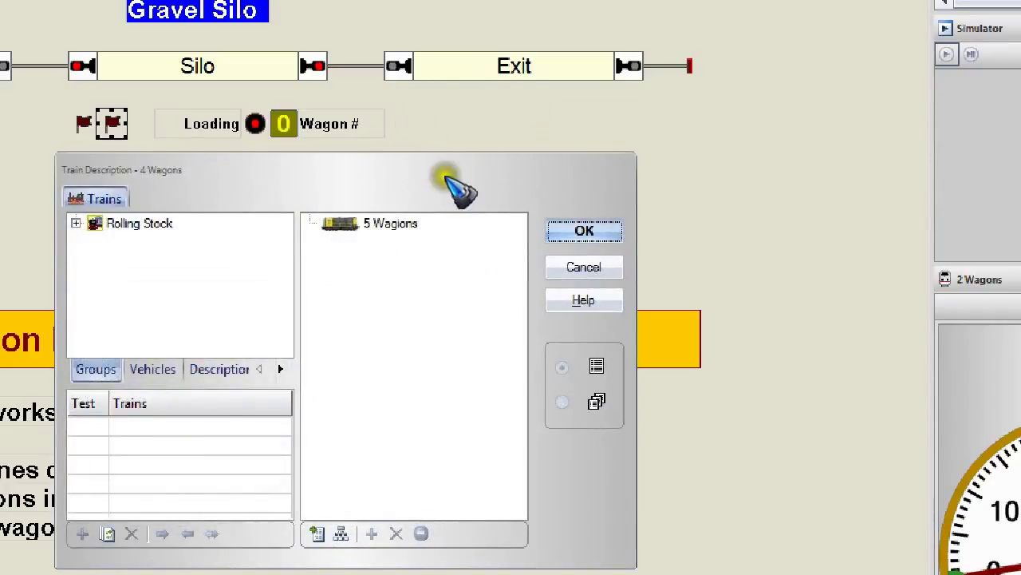
pyautogui.click(584, 268)
pyautogui.click(583, 269)
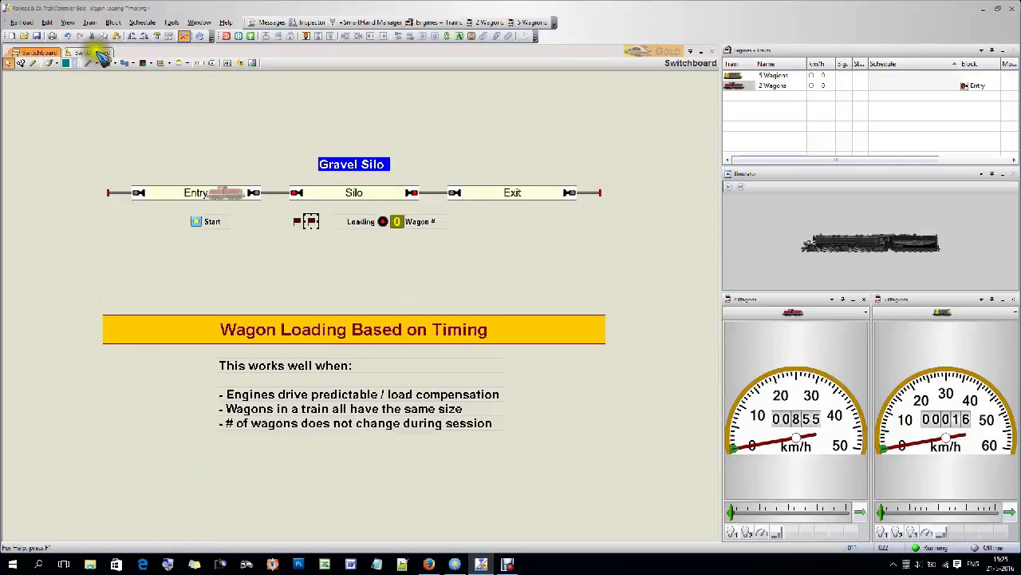
# Review Load_Wagons' finish operations, a 5-second delay then Next Wagon, without changing them
pyautogui.click(91, 52)
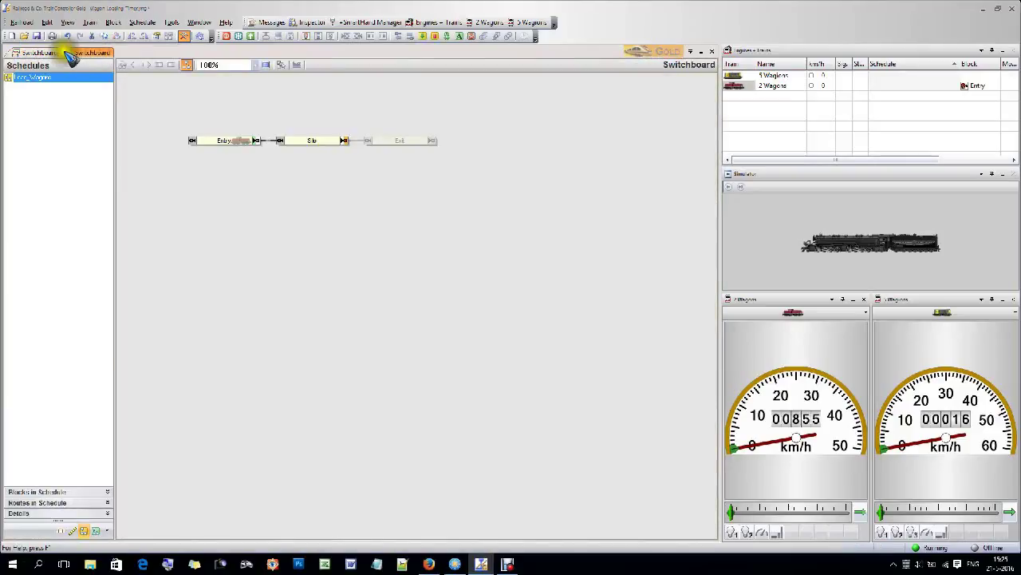
pyautogui.doubleClick(36, 80)
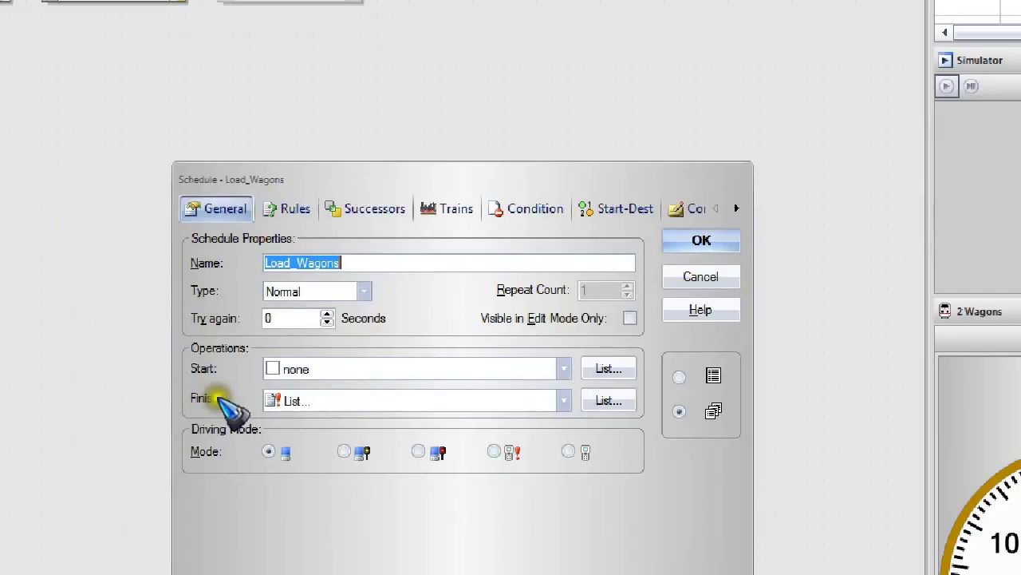
pyautogui.click(608, 400)
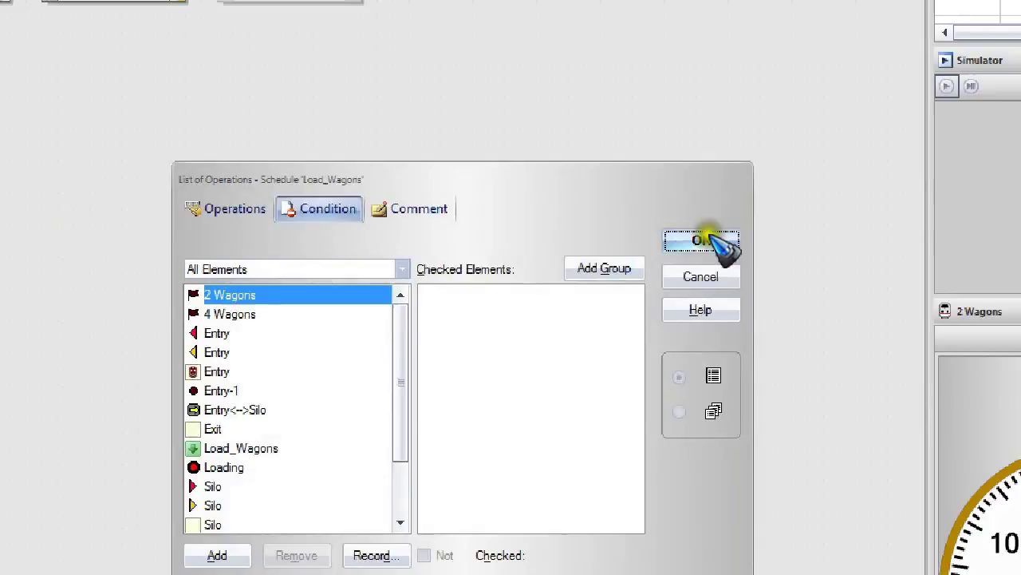
pyautogui.click(237, 211)
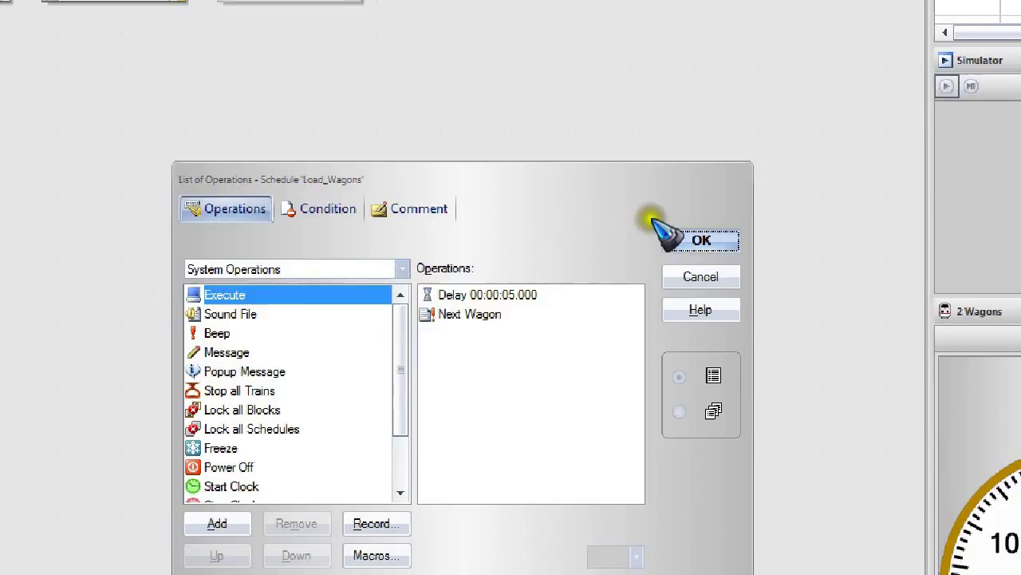
pyautogui.click(706, 279)
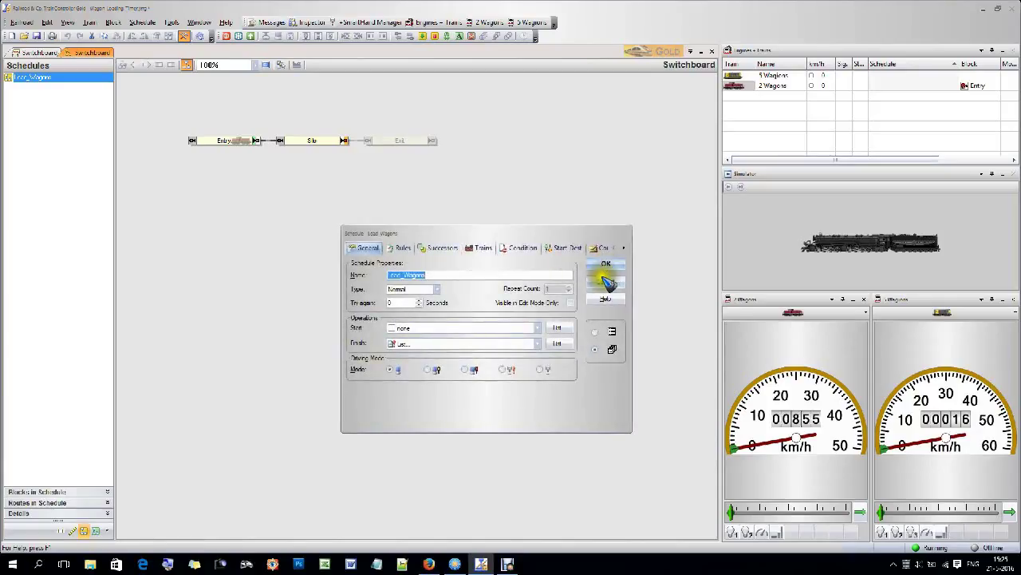
# Close the schedule properties and display the Next Wagon macro's operations list
pyautogui.click(605, 283)
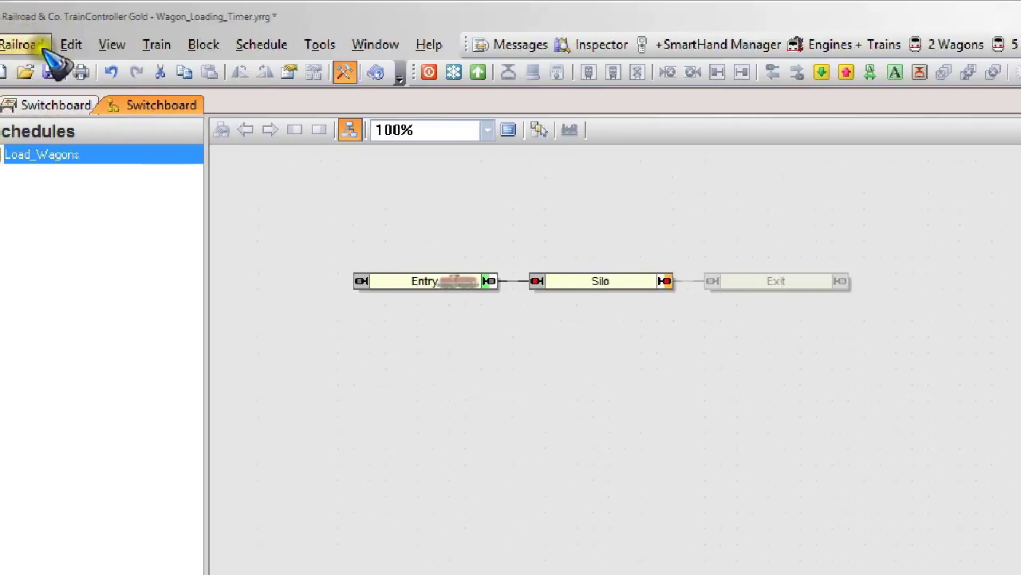
pyautogui.click(30, 44)
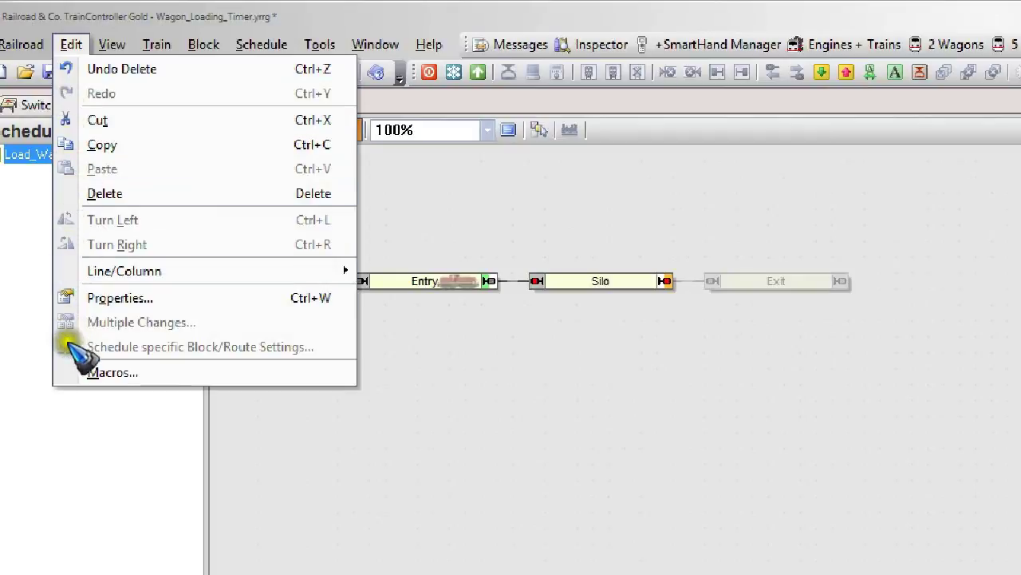
pyautogui.click(102, 373)
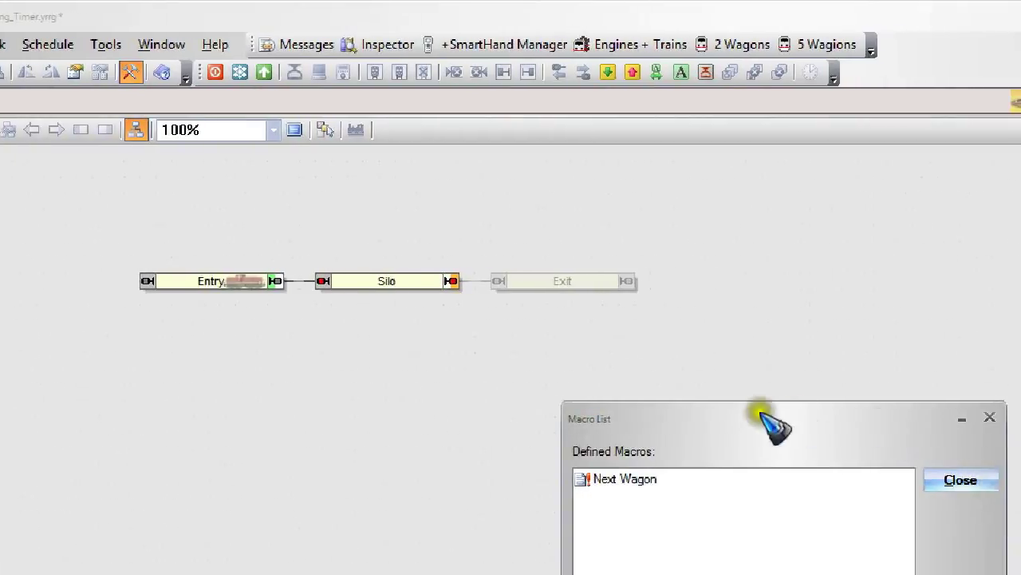
pyautogui.click(626, 478)
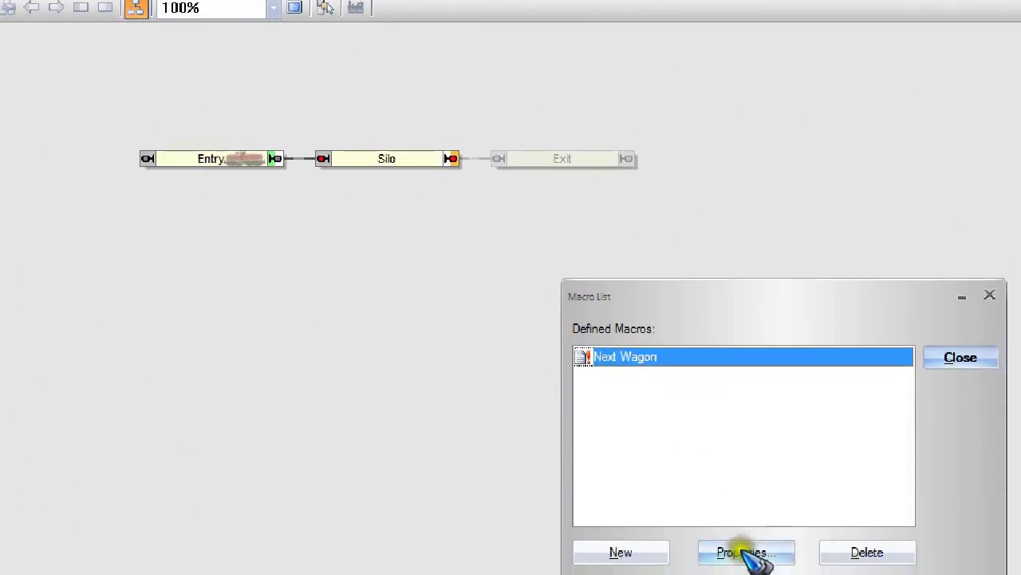
pyautogui.click(746, 553)
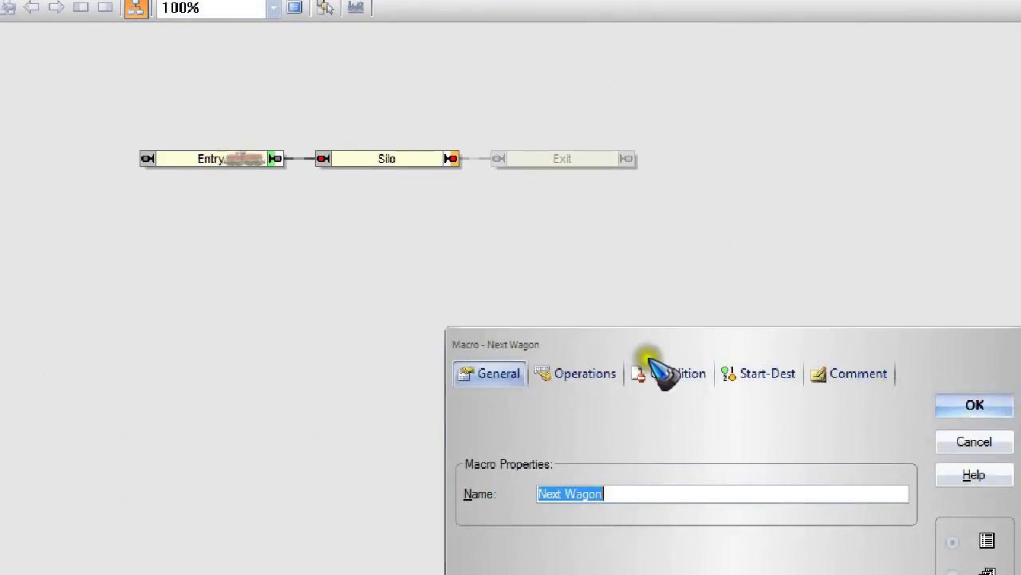
pyautogui.click(585, 372)
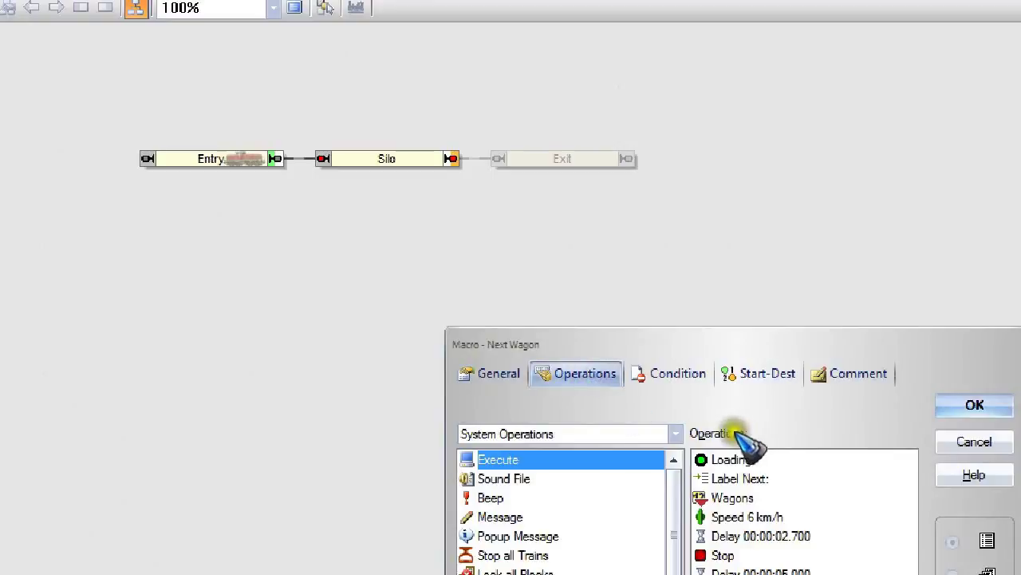
pyautogui.moveTo(697, 346); pyautogui.dragTo(546, 256)
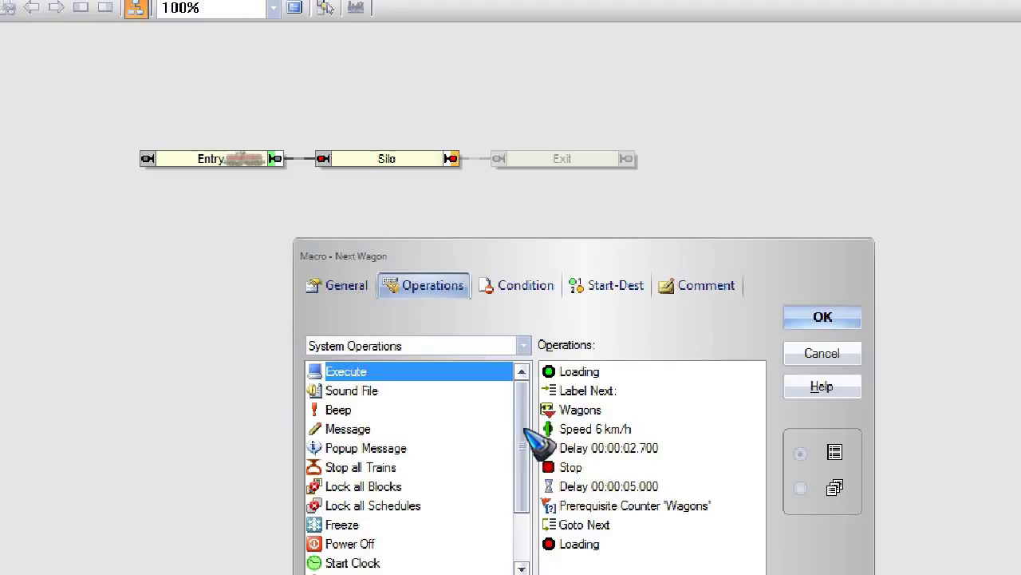
pyautogui.moveTo(579, 410); pyautogui.dragTo(594, 414)
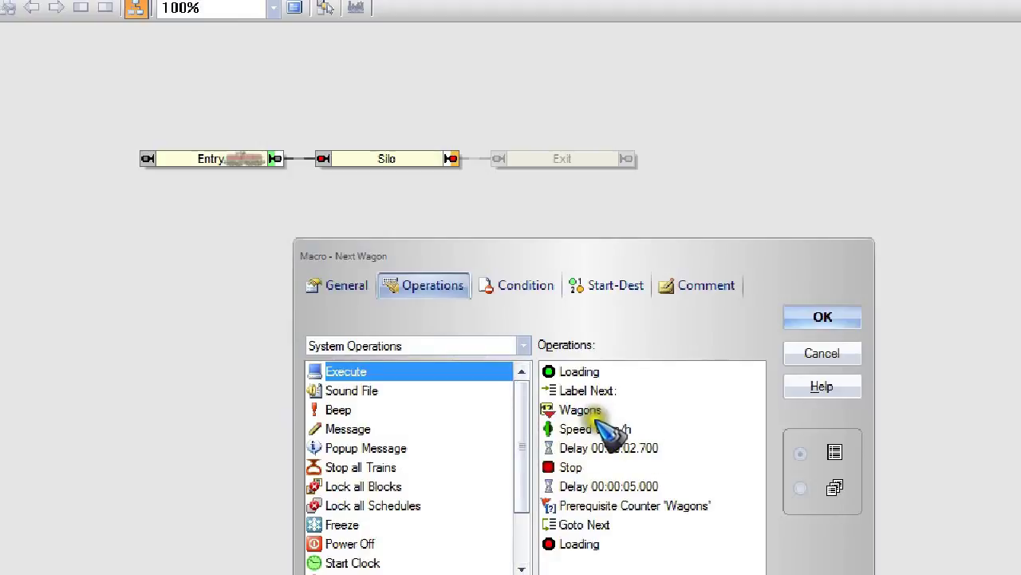
pyautogui.click(640, 428)
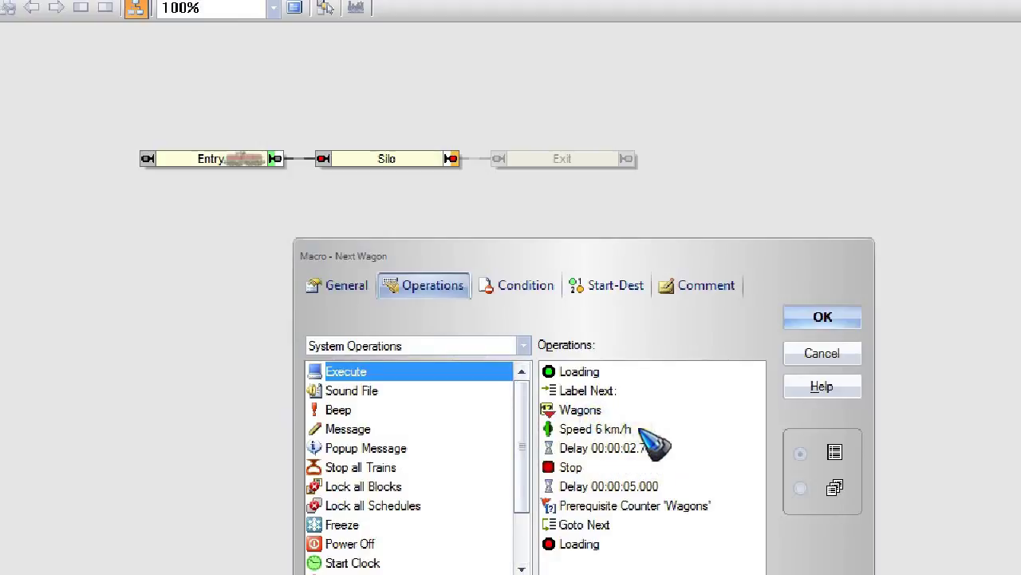
pyautogui.click(589, 449)
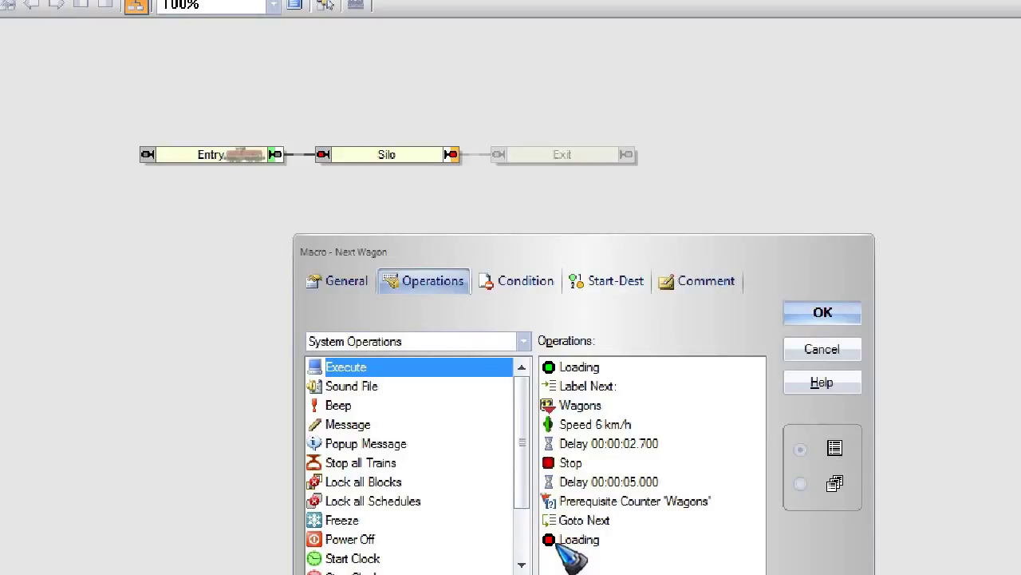
# Close the Next Wagon macro unchanged, close the Macro List, and focus the Simulator window
pyautogui.click(818, 351)
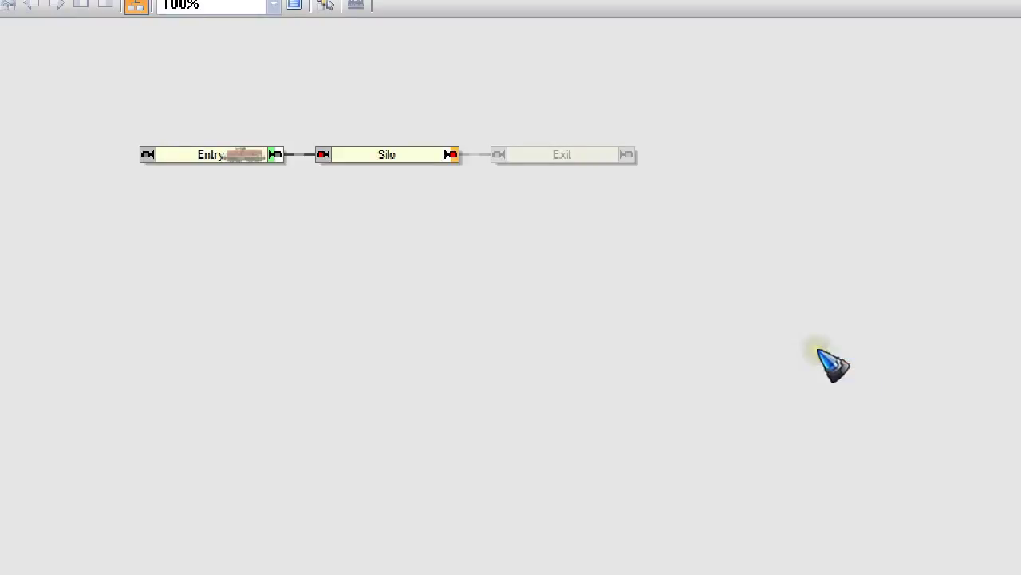
pyautogui.click(957, 351)
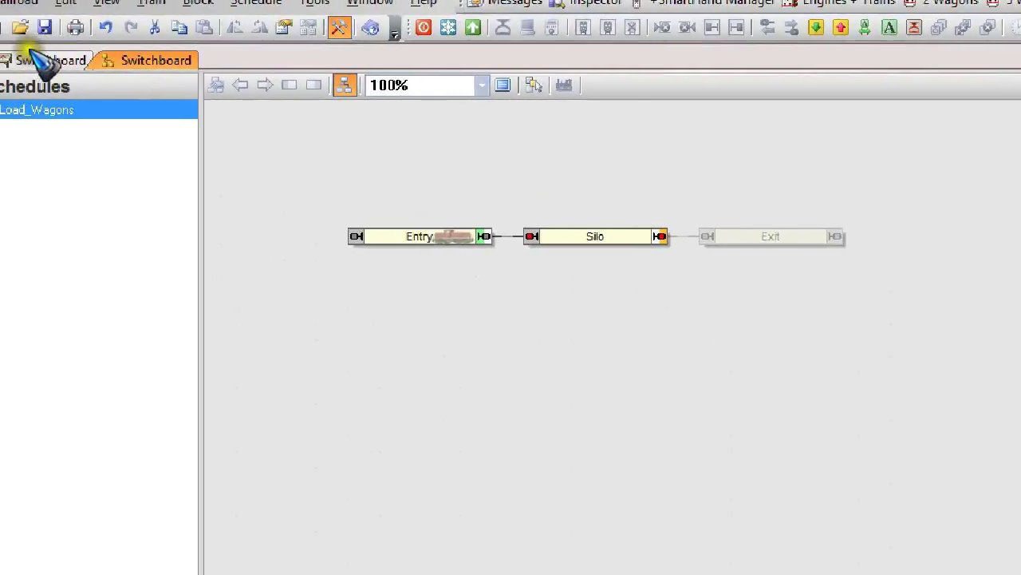
pyautogui.click(40, 60)
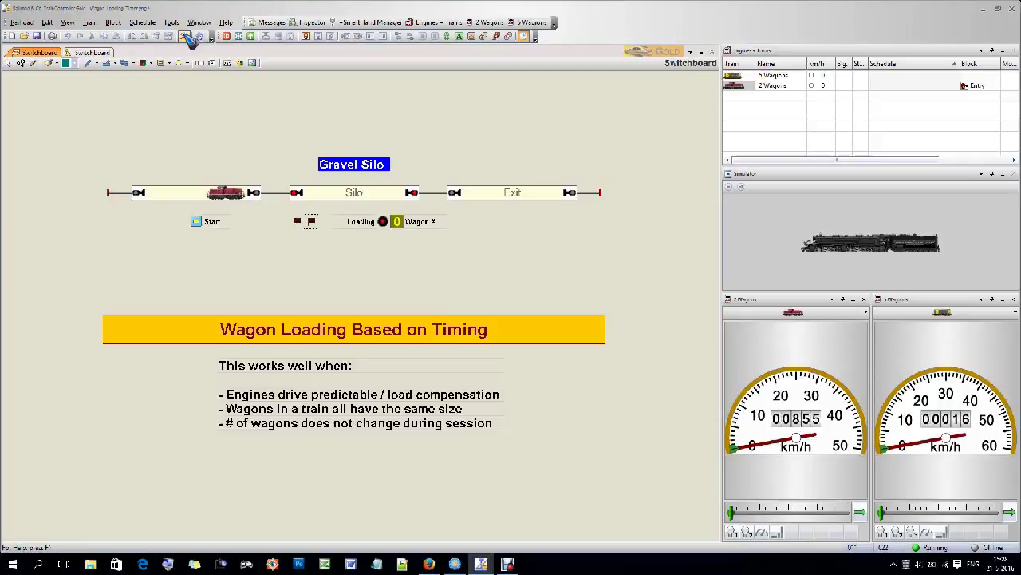
pyautogui.click(732, 186)
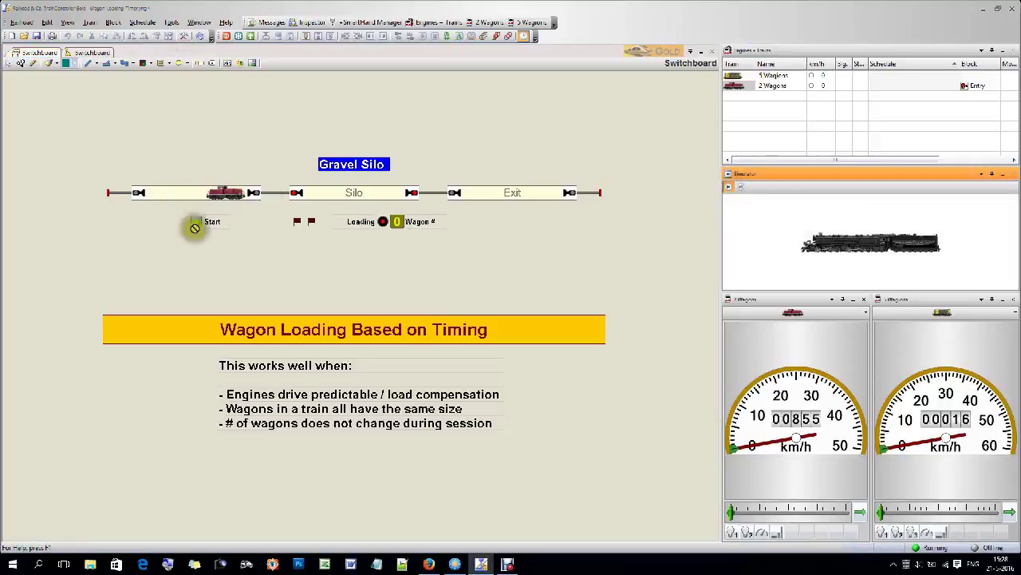
# Start Load_Wagons for the 2 Wagons train and watch it load both wagons
pyautogui.click(197, 221)
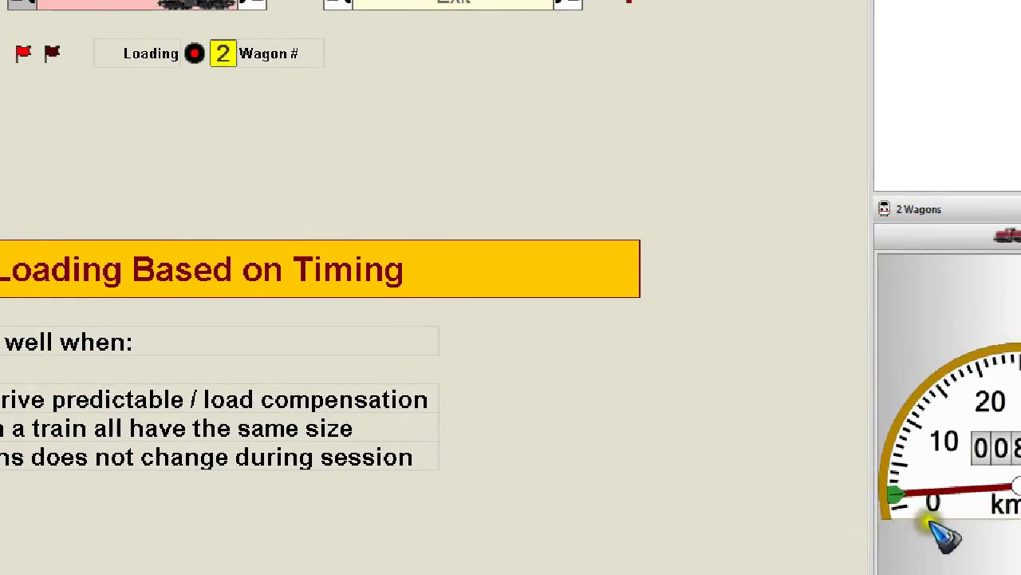
pyautogui.moveTo(949, 455); pyautogui.dragTo(207, 78)
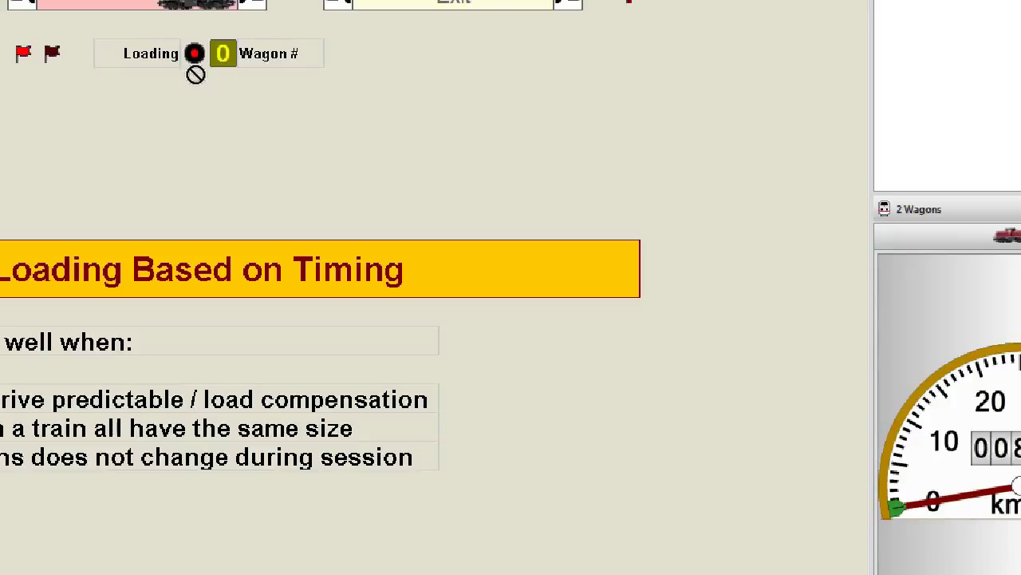
pyautogui.moveTo(195, 74); pyautogui.dragTo(494, 36)
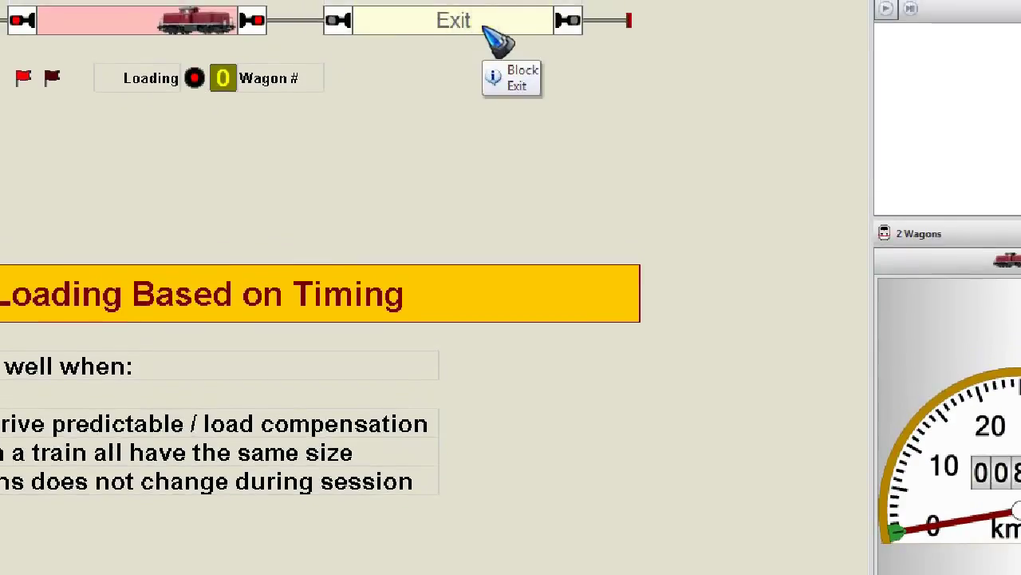
# Remove the 2 Wagons train from Exit and place the 5 Wagons train on Entry
pyautogui.moveTo(496, 36); pyautogui.dragTo(375, 26)
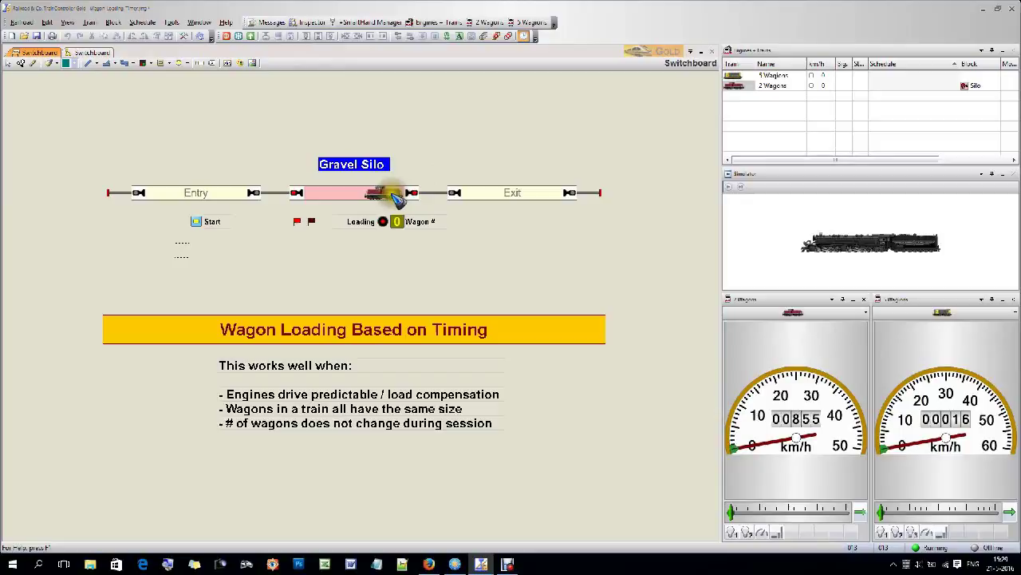
pyautogui.rightClick(537, 195)
pyautogui.click(562, 240)
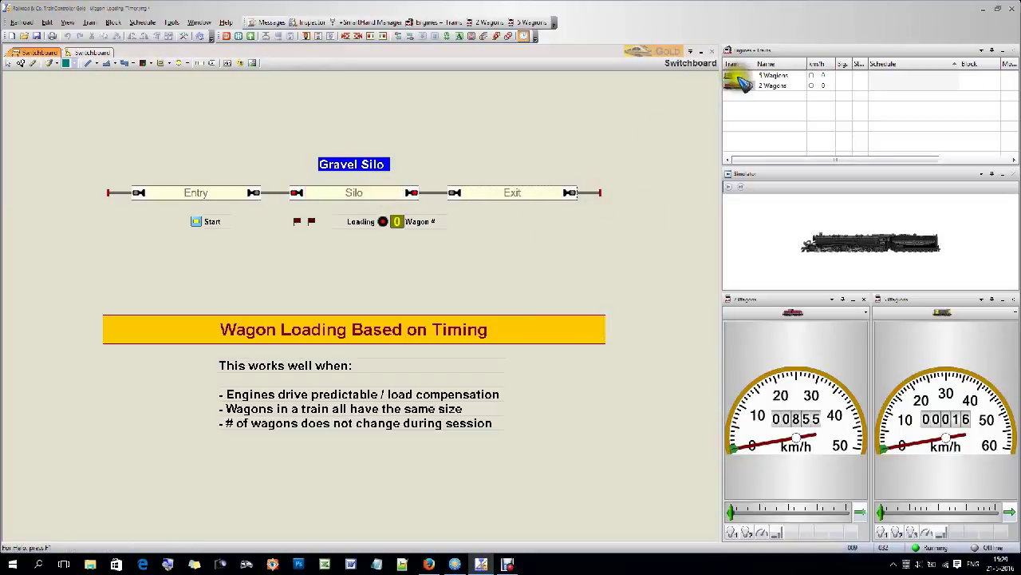
pyautogui.moveTo(742, 80); pyautogui.dragTo(240, 194)
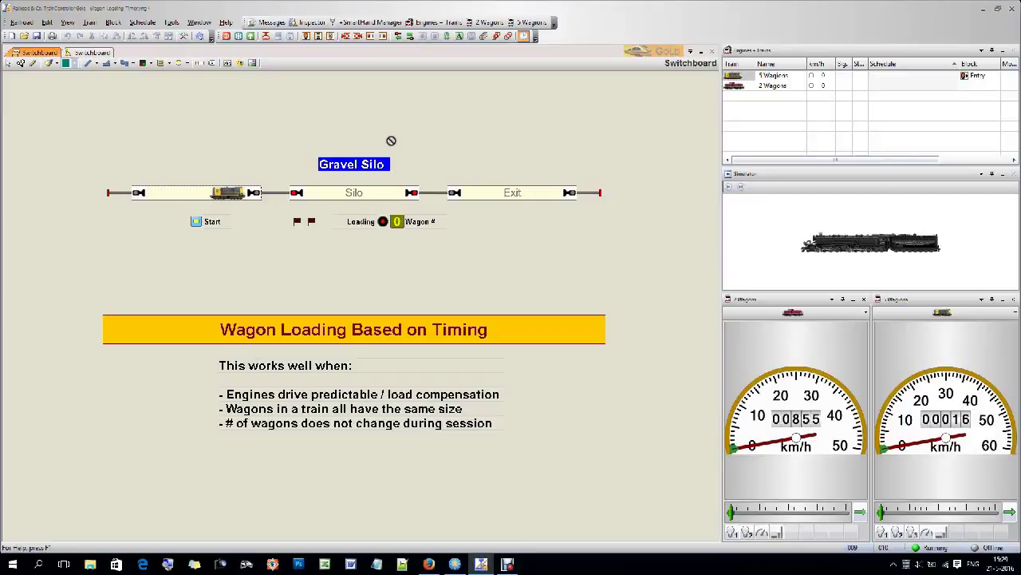
# Start Load_Wagons for the 5 Wagons train and watch it enter the silo
pyautogui.click(203, 217)
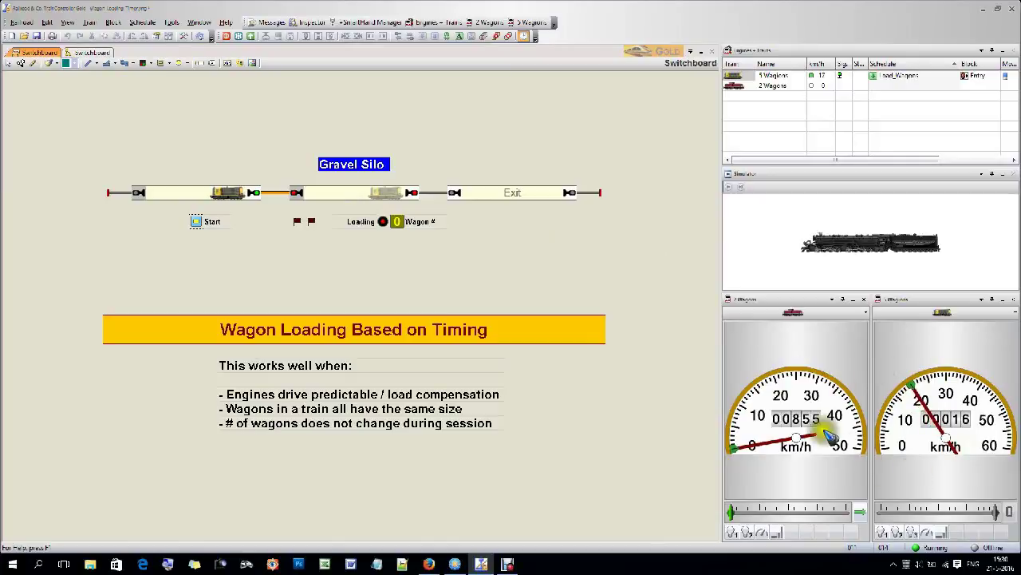
pyautogui.moveTo(819, 364); pyautogui.dragTo(148, 108)
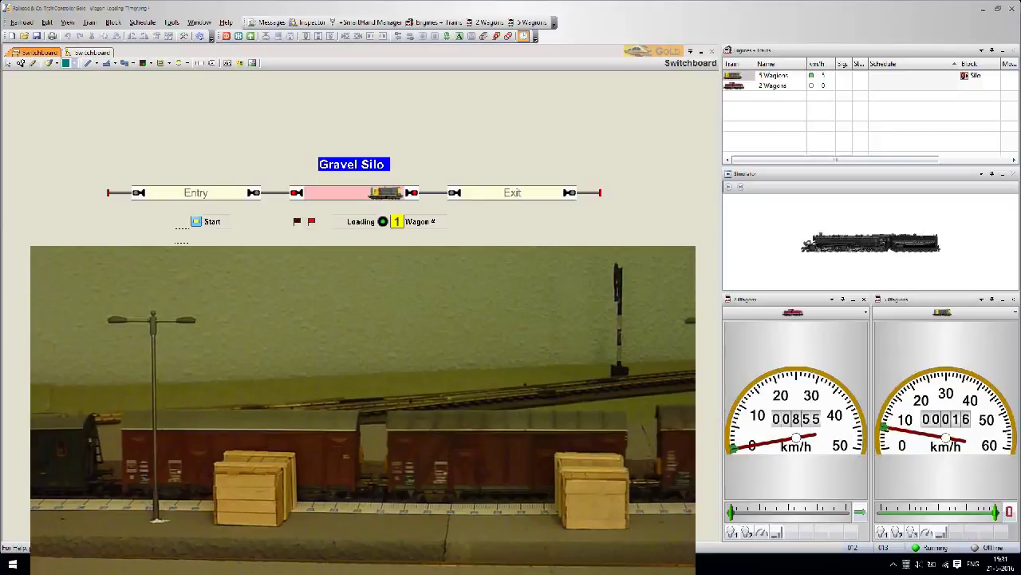
# Watch Next Wagon advance the 5 Wagons train one wagon length per load
pyautogui.moveTo(376, 194); pyautogui.dragTo(454, 214)
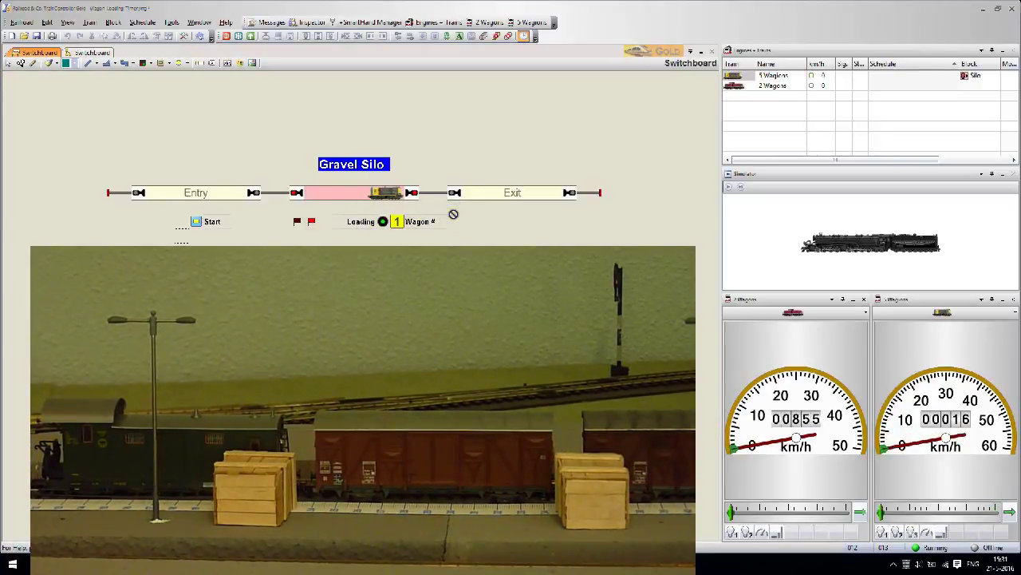